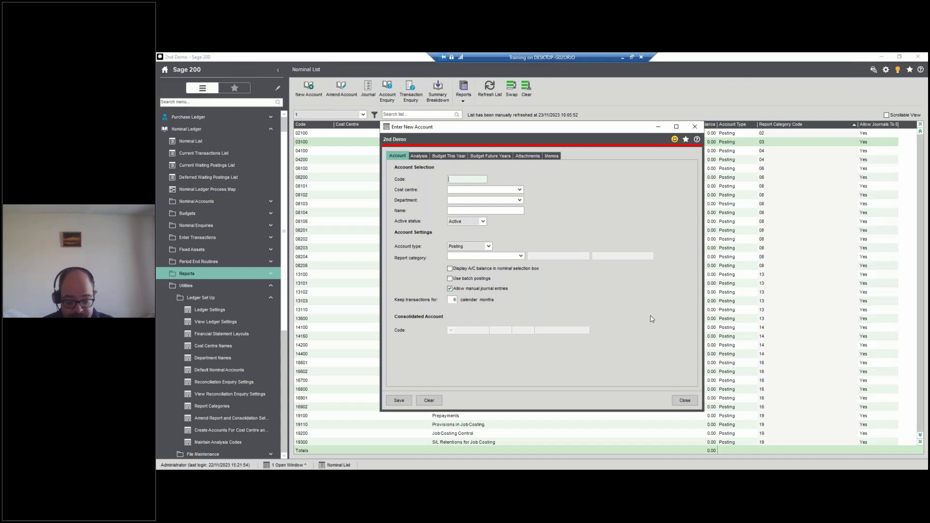
- Enter code 02110 for the new nominal account, with cost centre ADM Administration and department BES Bespoke Kitchens
{"action": "type", "text": "02110"}
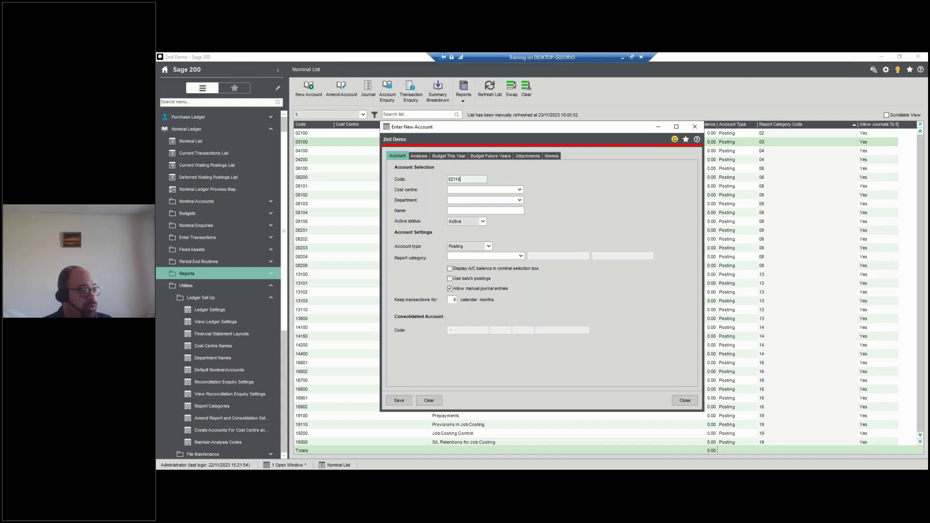
{"action": "key", "text": "Tab"}
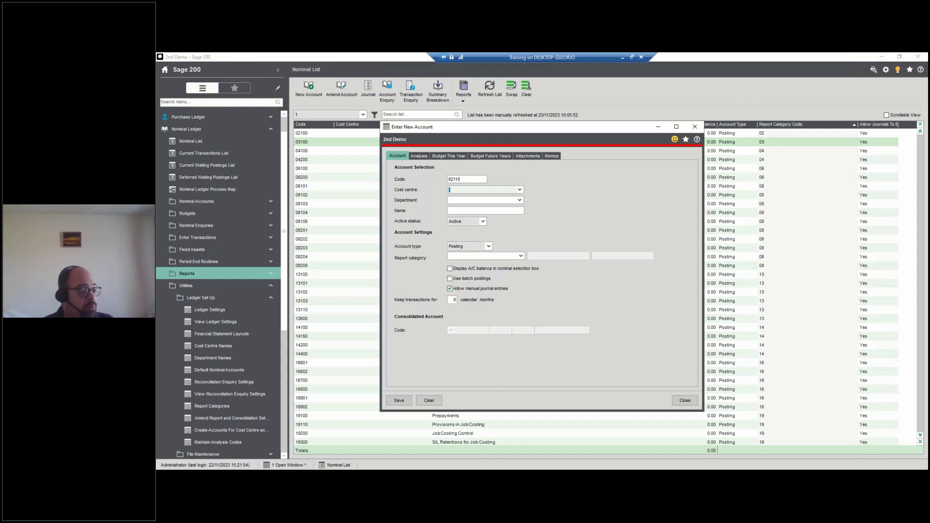
{"action": "left_click", "coordinate": [519, 190]}
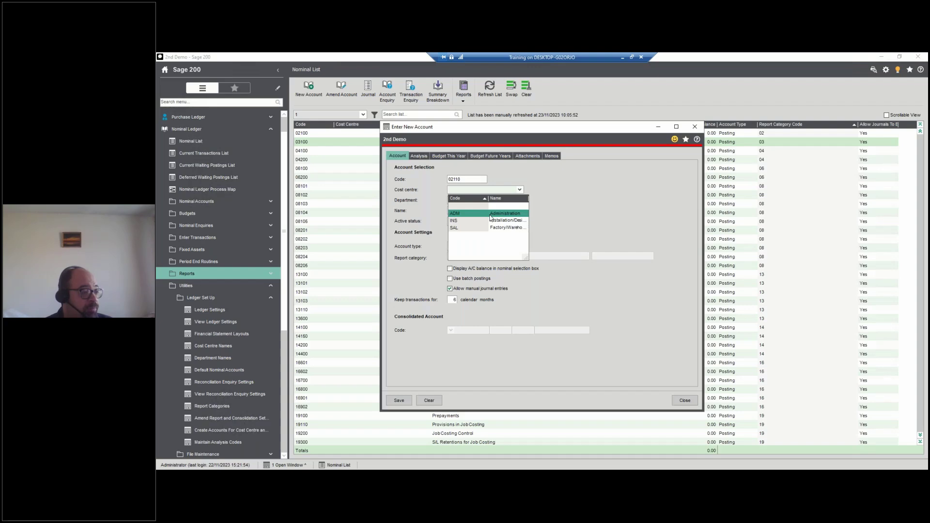
{"action": "left_click", "coordinate": [491, 215]}
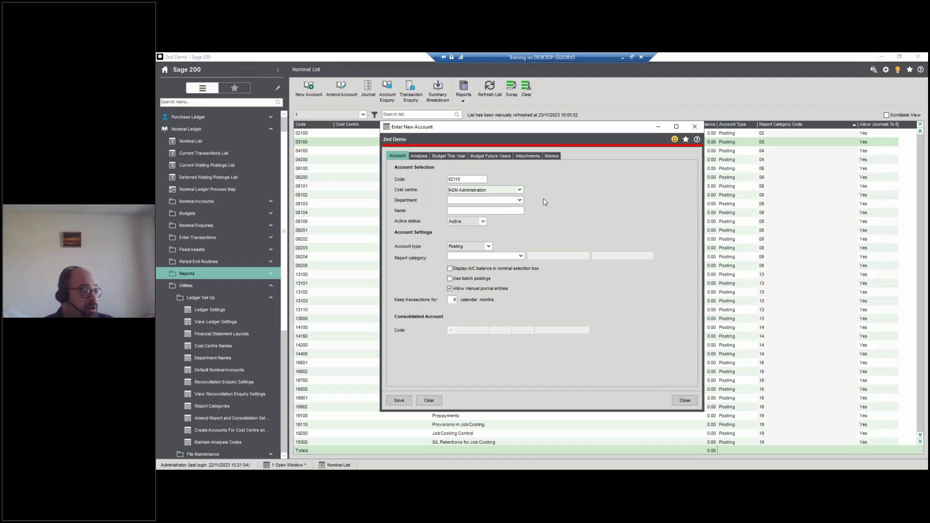
{"action": "left_click", "coordinate": [520, 200]}
{"action": "left_click", "coordinate": [502, 232]}
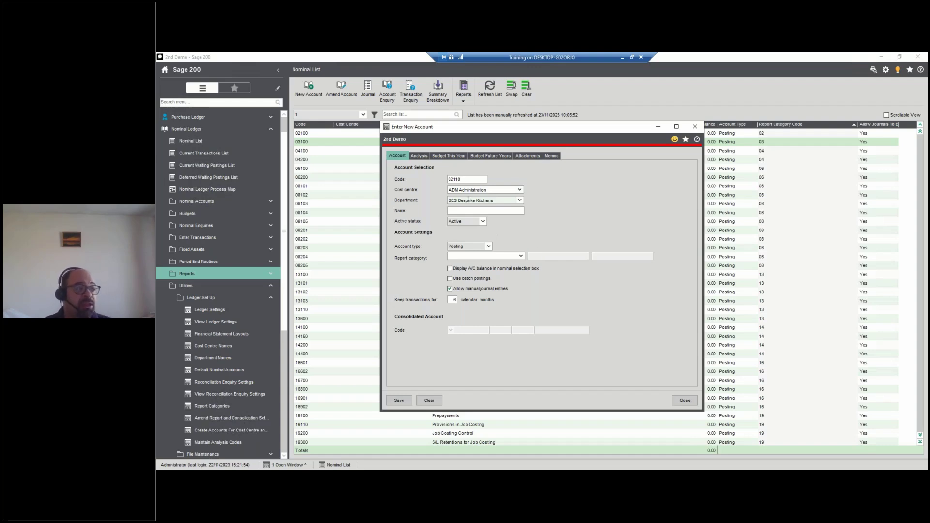
- Set the cost centre and department of the new account back to blank
{"action": "double_click", "coordinate": [477, 179]}
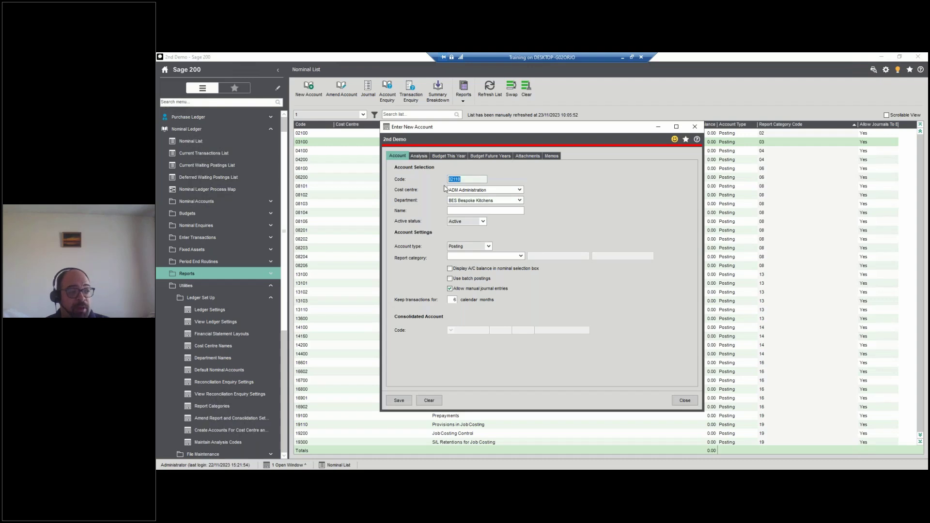
{"action": "left_click", "coordinate": [499, 189]}
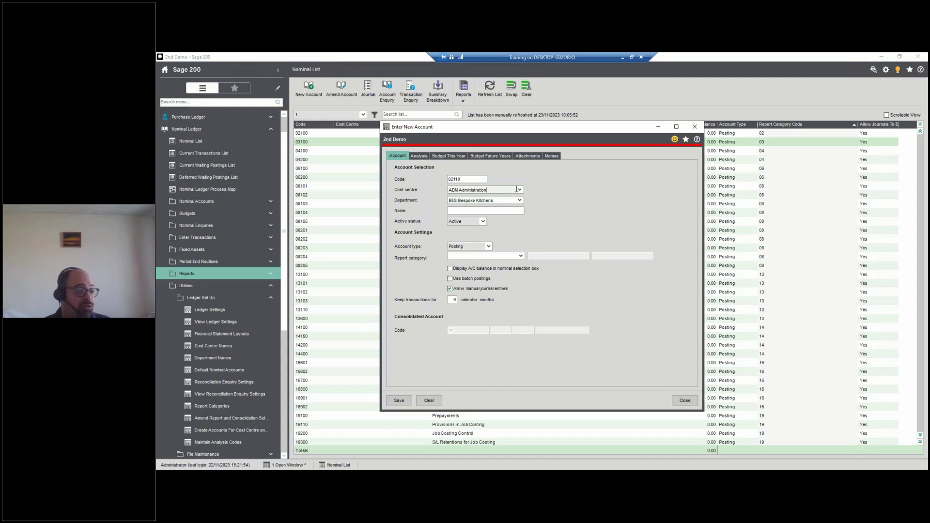
{"action": "left_click", "coordinate": [518, 190]}
{"action": "left_click", "coordinate": [488, 207]}
{"action": "left_click", "coordinate": [519, 200]}
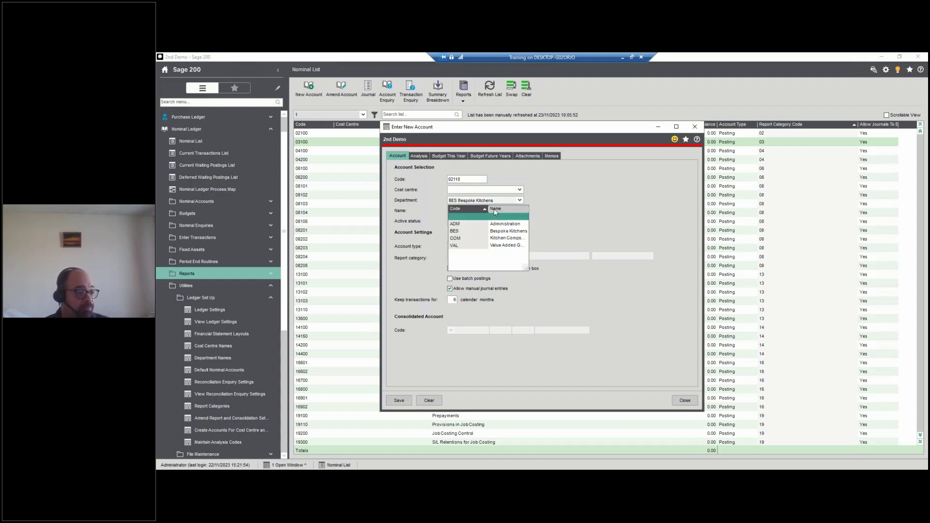
{"action": "left_click", "coordinate": [490, 216]}
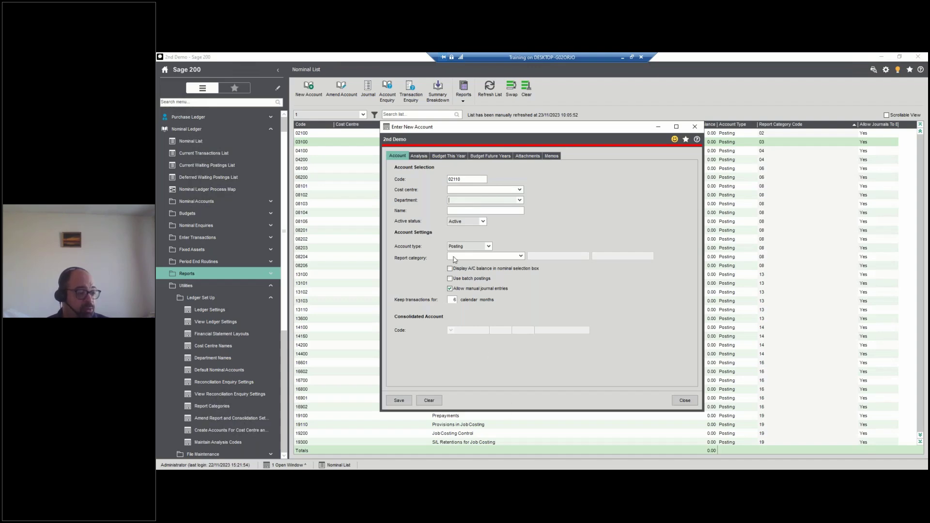
- Name the new nominal account Other Assets
{"action": "left_click", "coordinate": [484, 210]}
{"action": "type", "text": "O"}
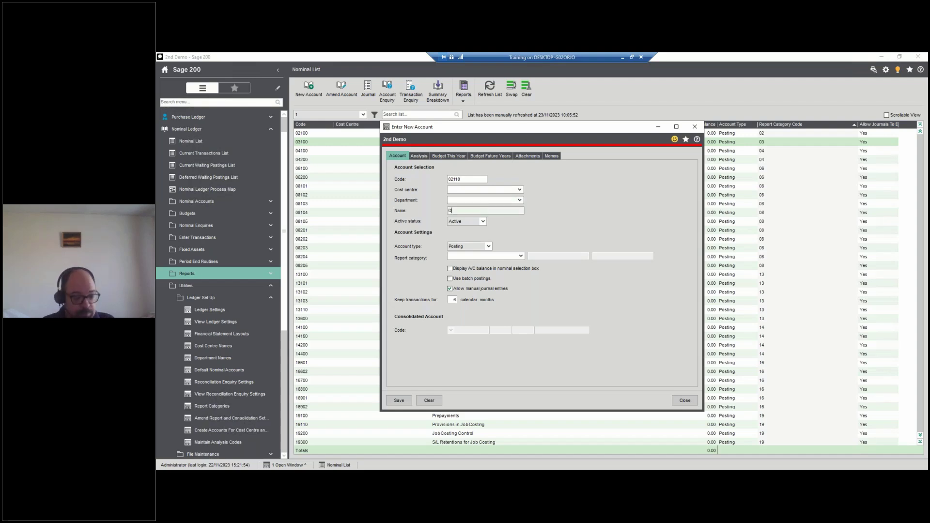
{"action": "type", "text": "ther Assets"}
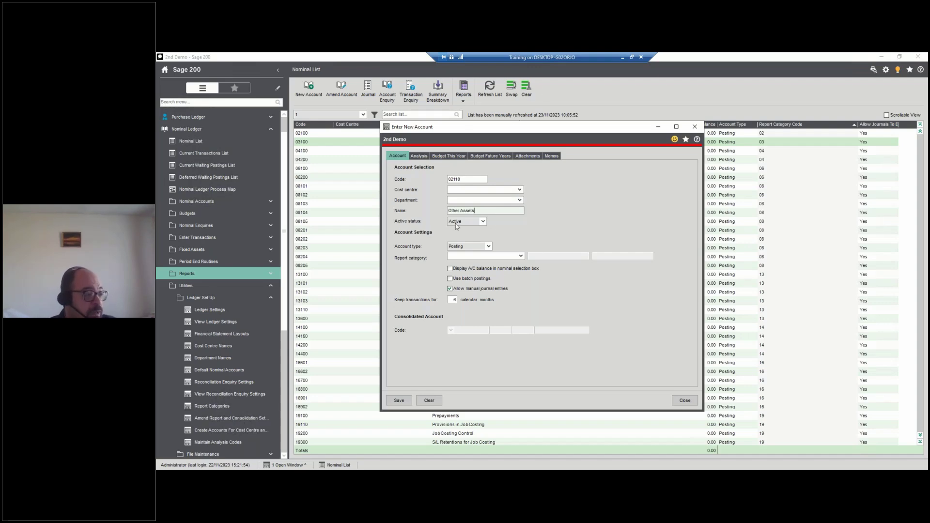
- Examine the available active status and account type options, and close the new account form without saving
{"action": "left_click", "coordinate": [483, 221]}
{"action": "left_click", "coordinate": [485, 223]}
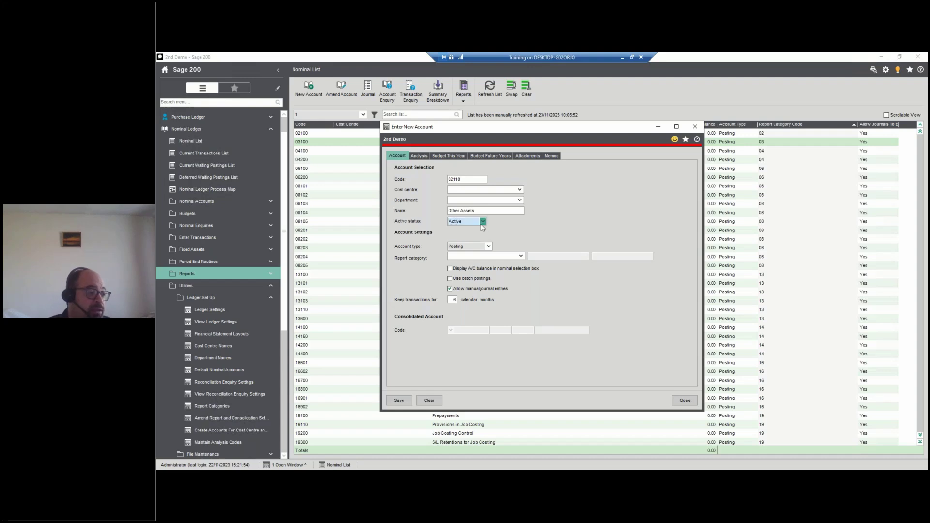
{"action": "left_click", "coordinate": [483, 221]}
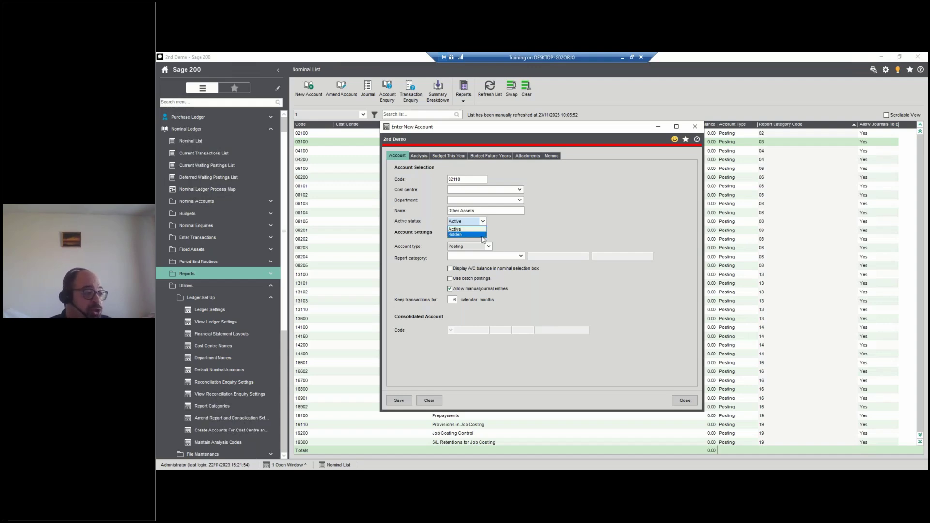
{"action": "left_click", "coordinate": [551, 231]}
{"action": "left_click", "coordinate": [480, 248]}
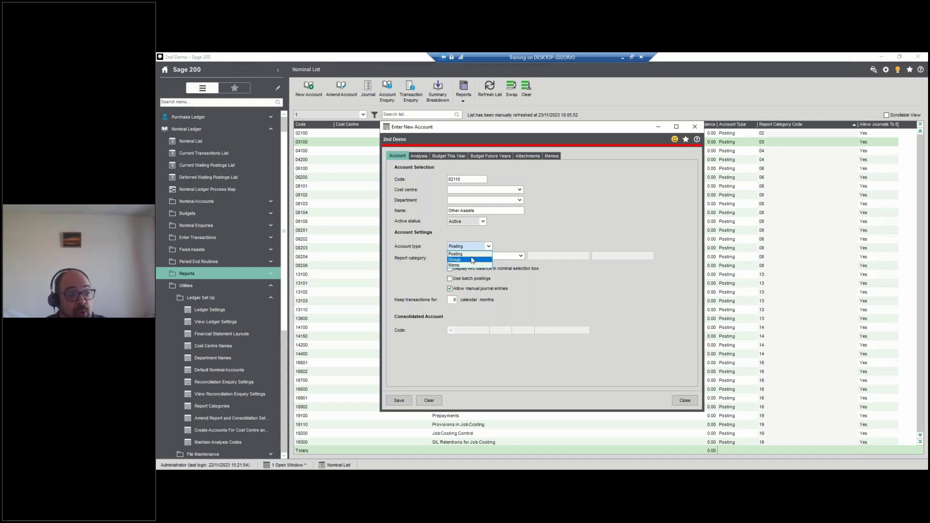
{"action": "left_click", "coordinate": [570, 286]}
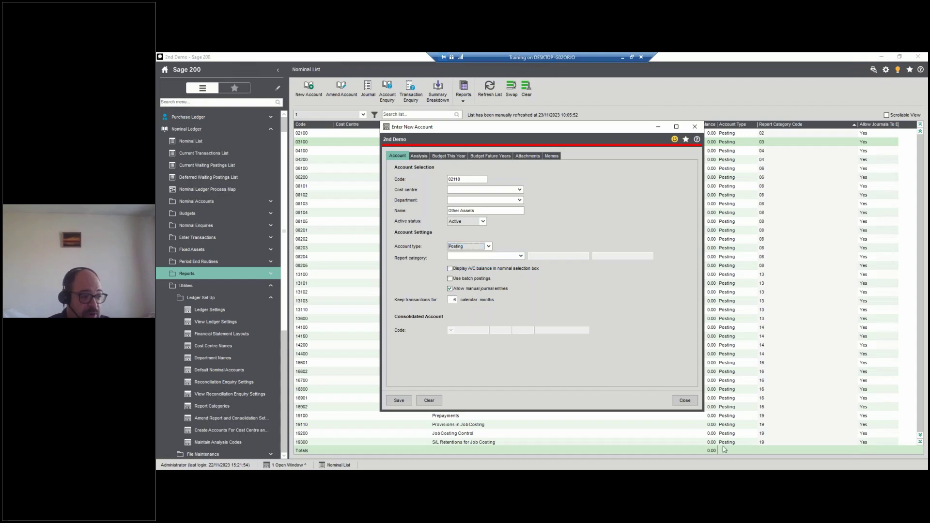
{"action": "left_click", "coordinate": [689, 405]}
{"action": "left_click", "coordinate": [571, 293]}
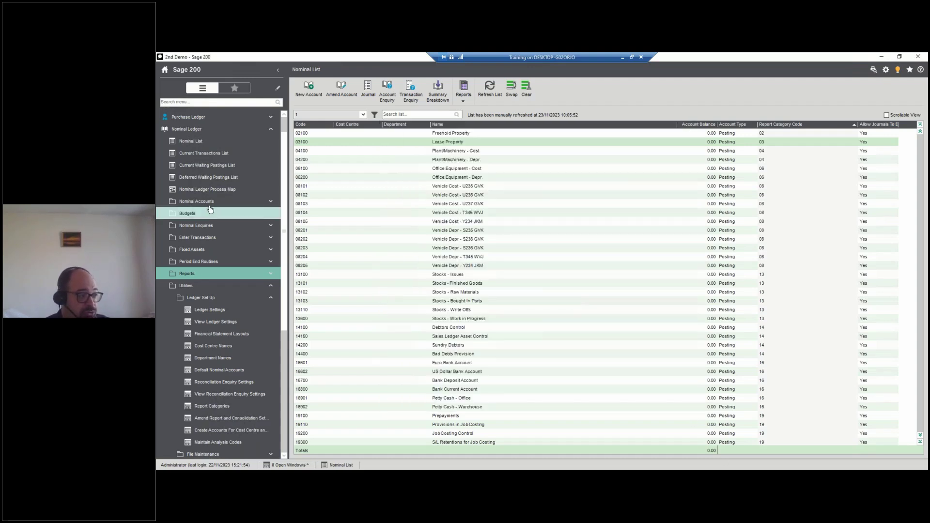
- Run the Trial Balance (Detailed) report from the nominal ledger's financial statements
{"action": "left_click", "coordinate": [198, 275]}
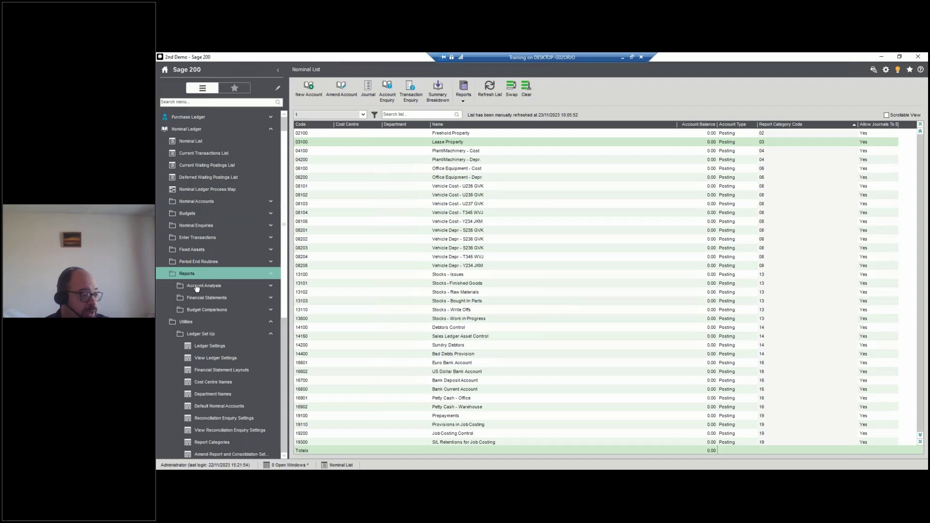
{"action": "left_click", "coordinate": [200, 297]}
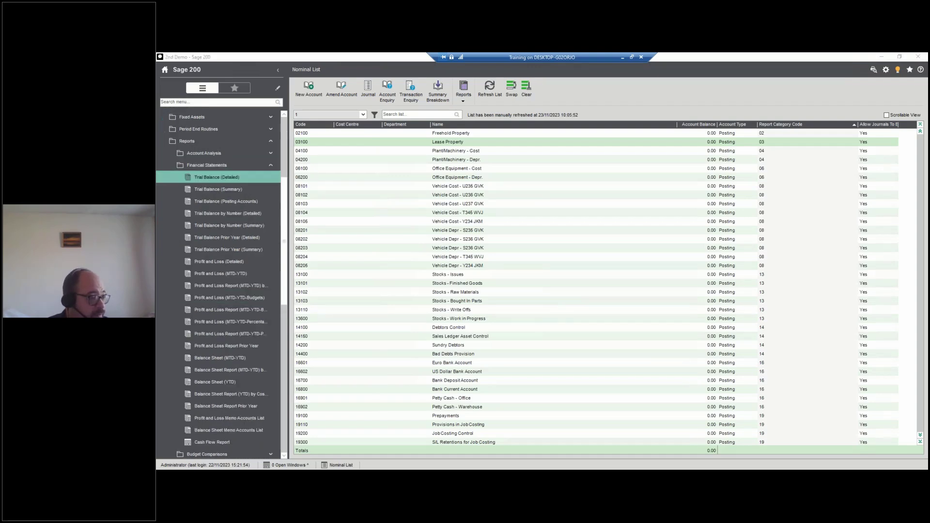
{"action": "left_click", "coordinate": [602, 317]}
- Examine how accounts and level groups are laid out across the trial balance pages, and close the report
{"action": "scroll", "coordinate": [603, 320], "scroll_direction": "down", "scroll_amount": 3}
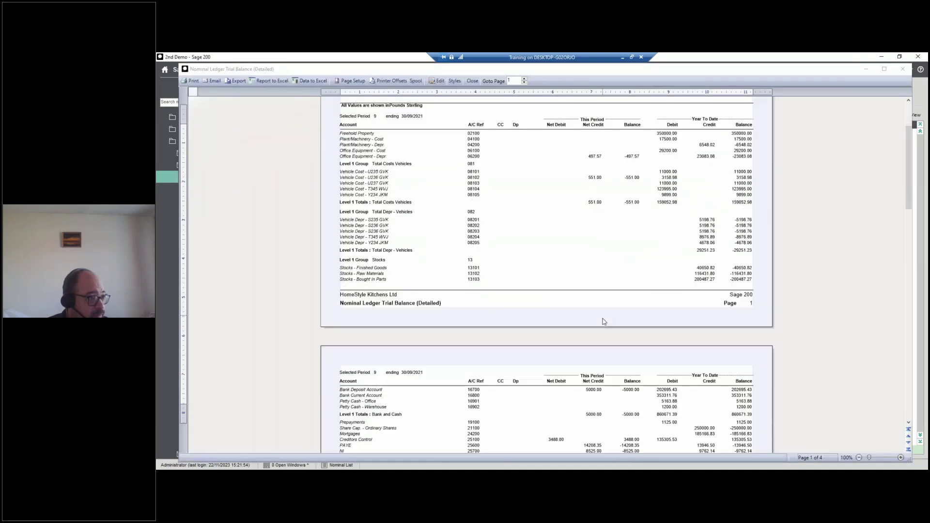
{"action": "scroll", "coordinate": [603, 322], "scroll_direction": "up", "scroll_amount": 2}
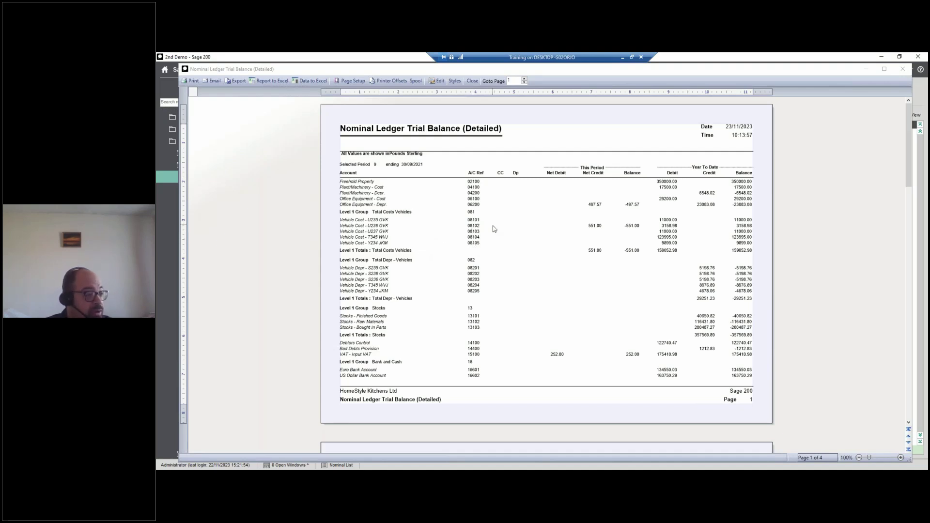
{"action": "scroll", "coordinate": [477, 244], "scroll_direction": "down", "scroll_amount": 10}
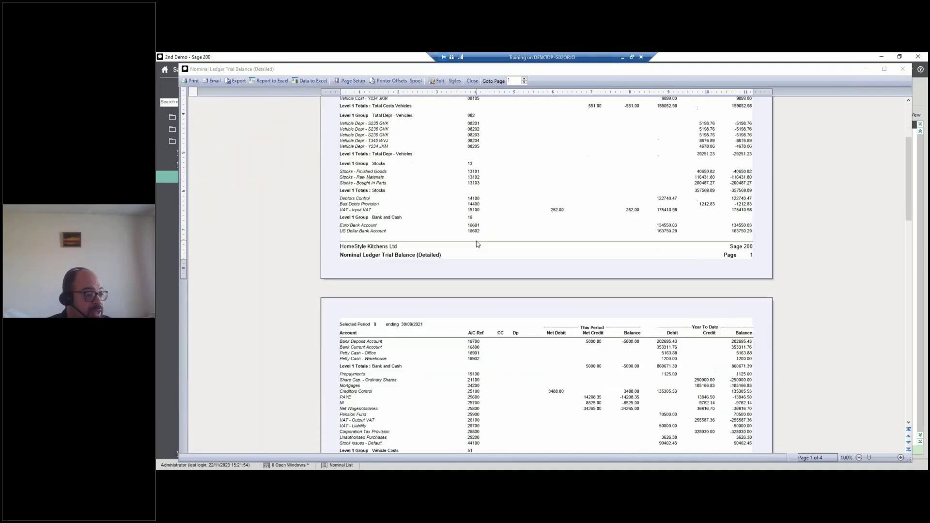
{"action": "scroll", "coordinate": [465, 302], "scroll_direction": "down", "scroll_amount": 1}
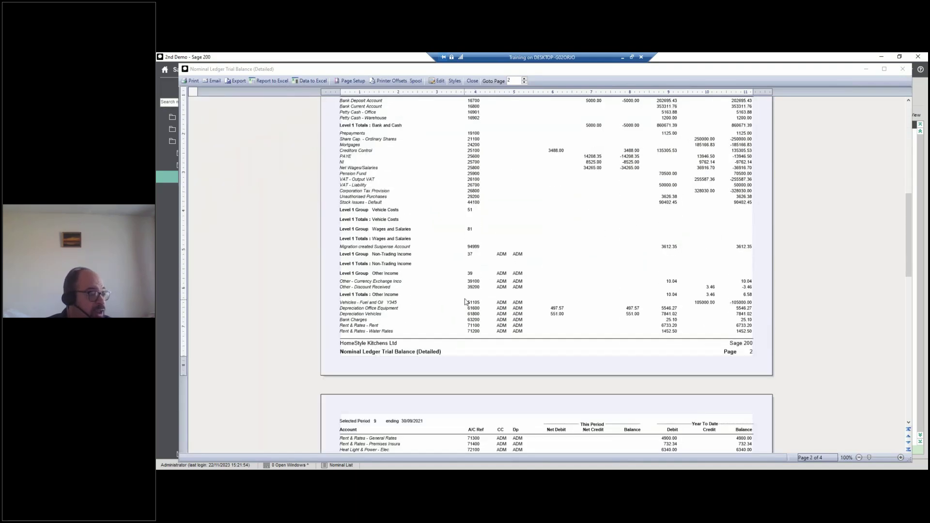
{"action": "scroll", "coordinate": [463, 298], "scroll_direction": "down", "scroll_amount": 2}
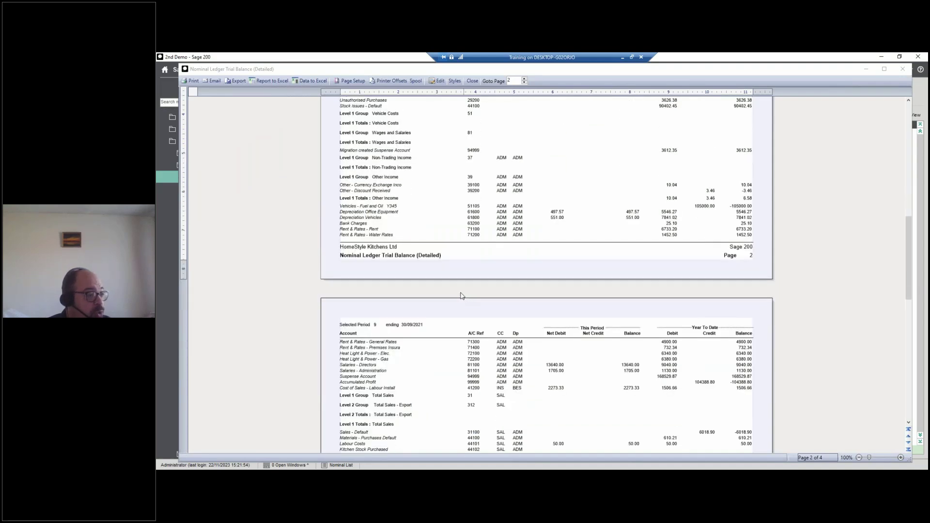
{"action": "scroll", "coordinate": [451, 310], "scroll_direction": "down", "scroll_amount": 6}
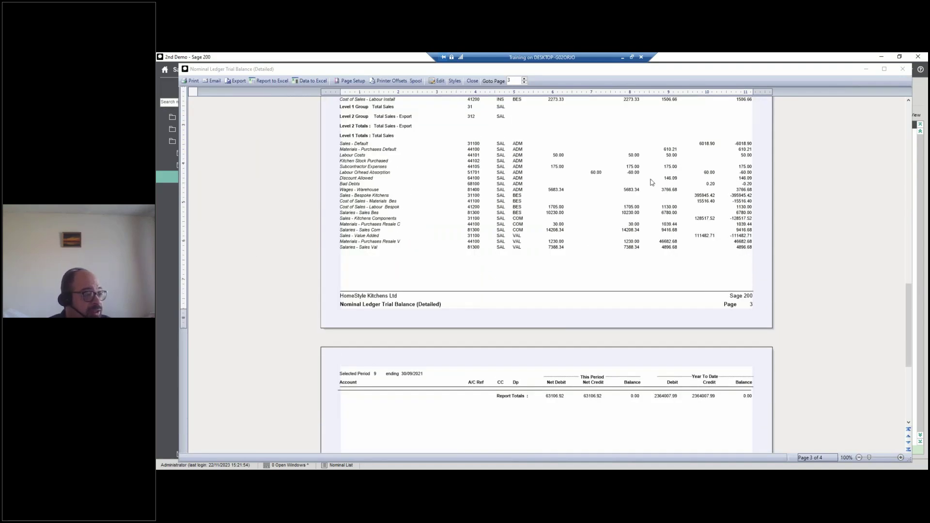
{"action": "left_click", "coordinate": [901, 74]}
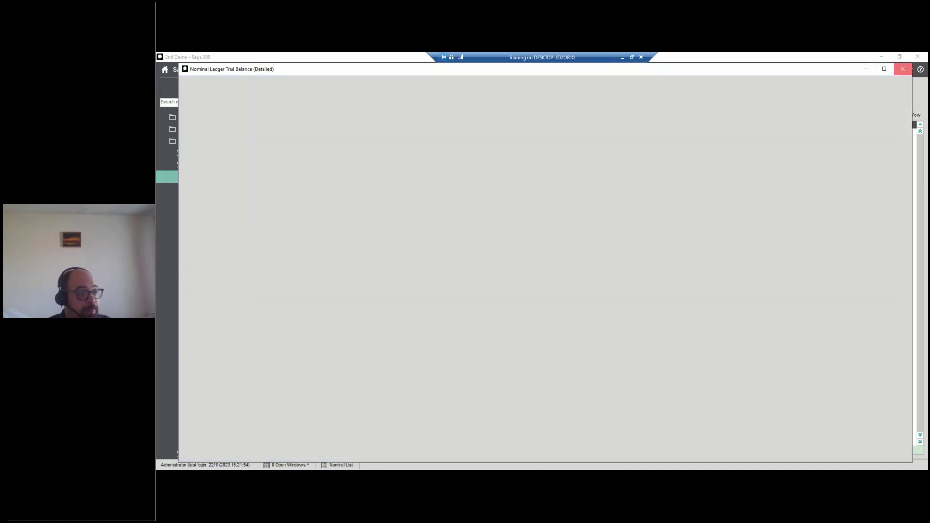
- Start a new nominal account with code 02110 and name Other Assets, leaving cost centre and department blank
{"action": "left_click", "coordinate": [314, 93]}
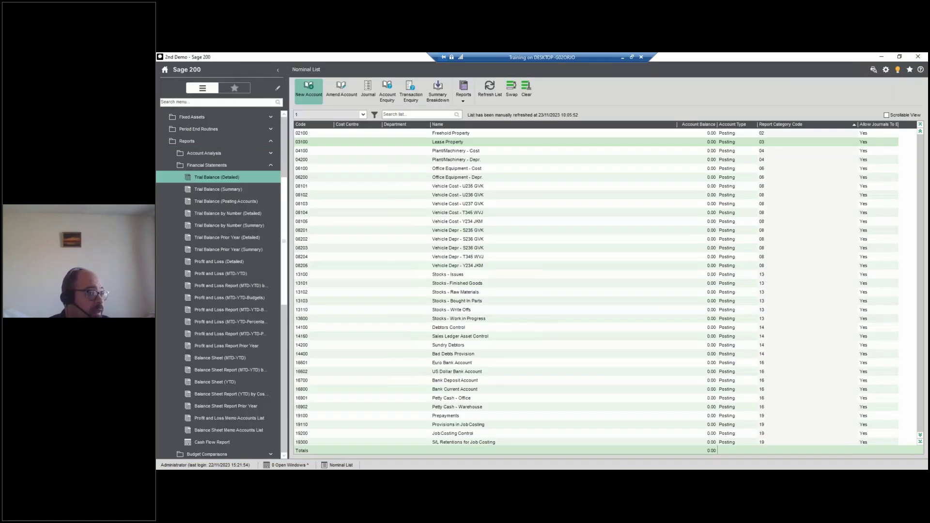
{"action": "type", "text": "02110"}
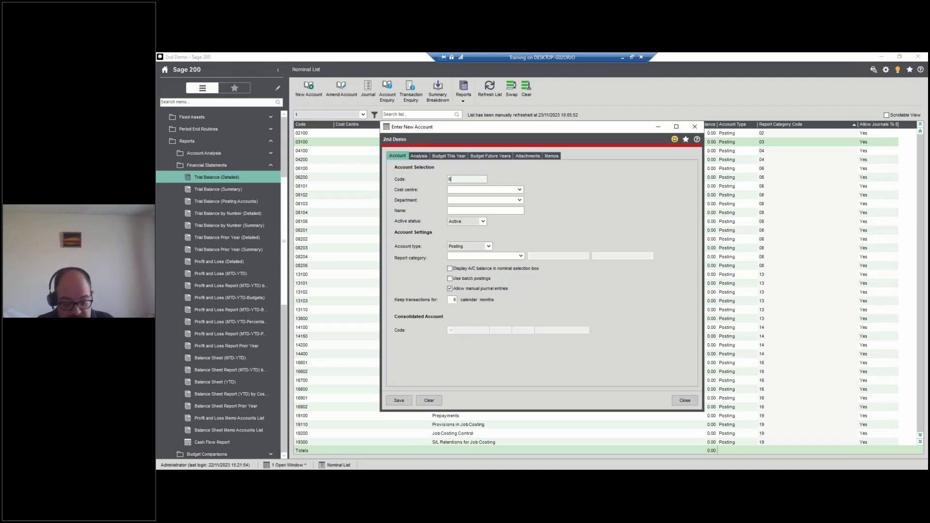
{"action": "key", "text": "Tab"}
{"action": "key", "text": "Tab"}
{"action": "key", "text": "Tab"}
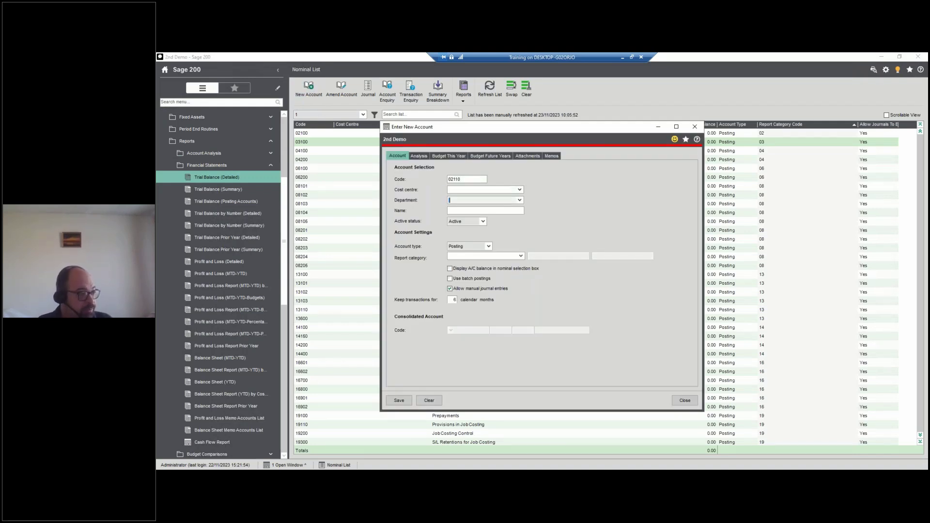
{"action": "type", "text": "Other Assets"}
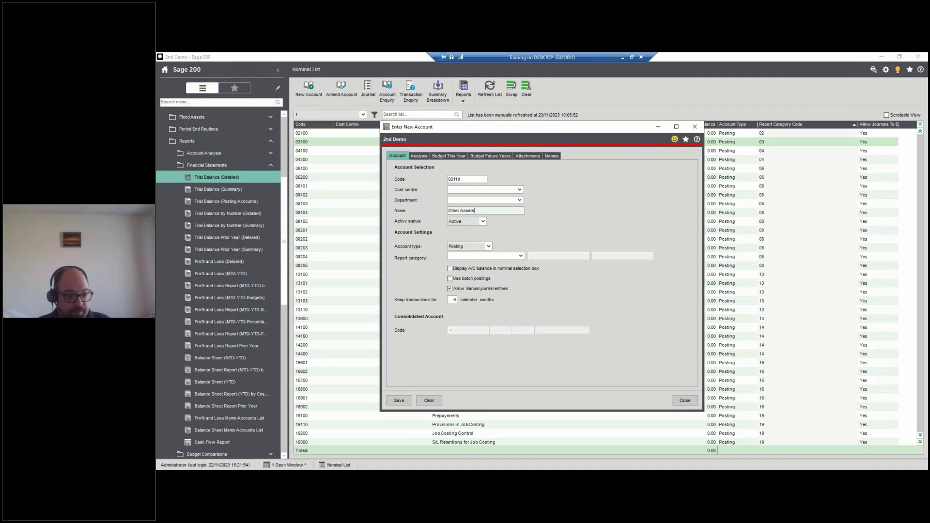
{"action": "key", "text": "Tab"}
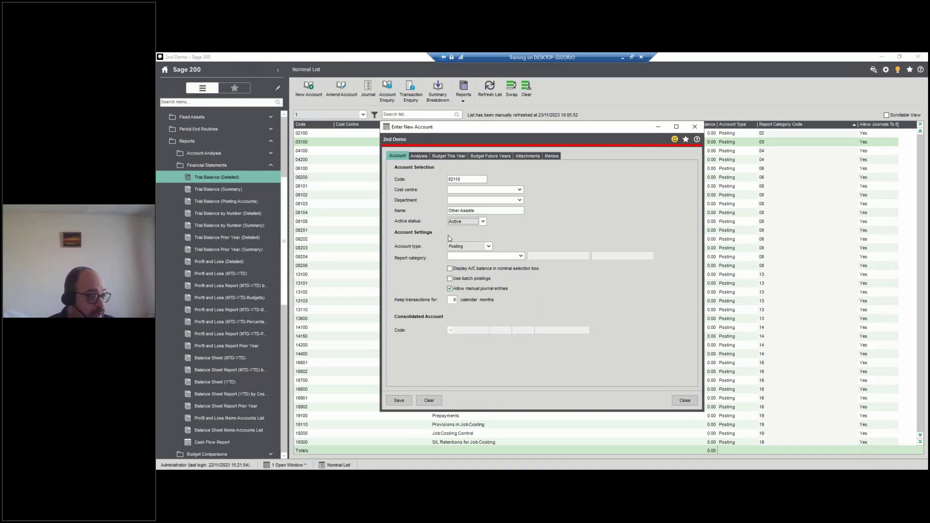
- Try the Memo account type for the new account and switch it back to Posting
{"action": "left_click", "coordinate": [481, 246]}
{"action": "left_click", "coordinate": [468, 265]}
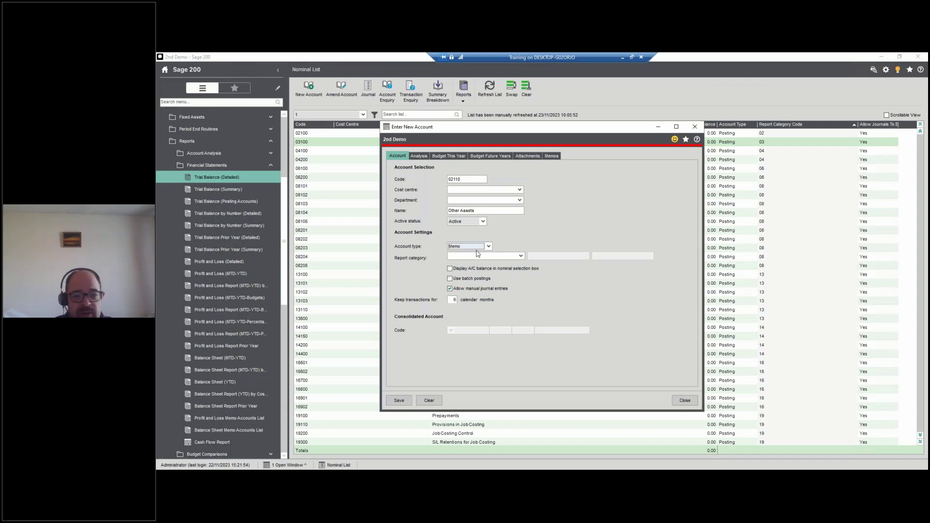
{"action": "left_click", "coordinate": [477, 247]}
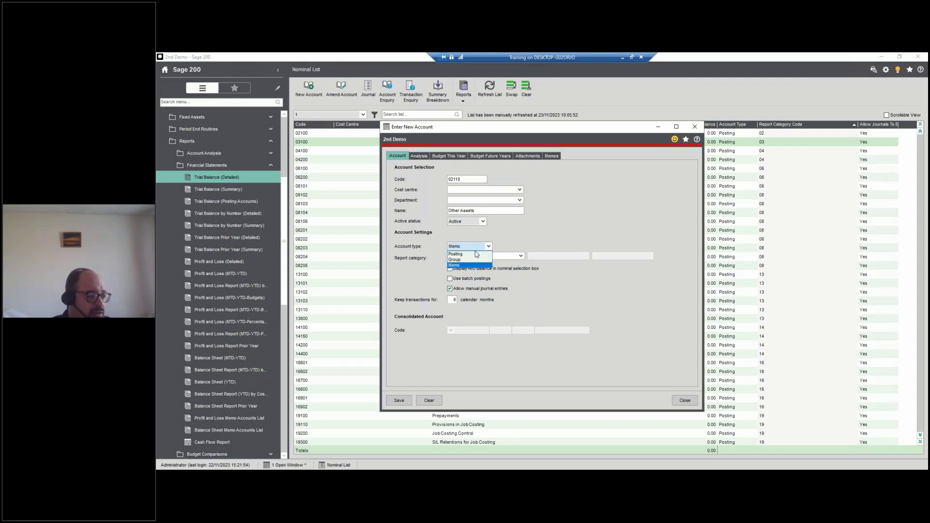
{"action": "left_click", "coordinate": [475, 254]}
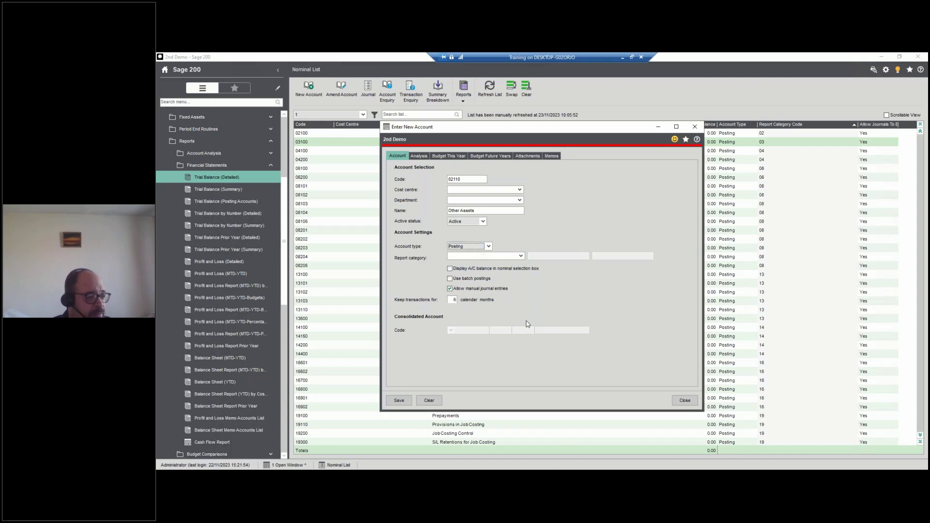
- Assign report category 03 Lease Property 2023 to the new account
{"action": "left_click", "coordinate": [521, 256]}
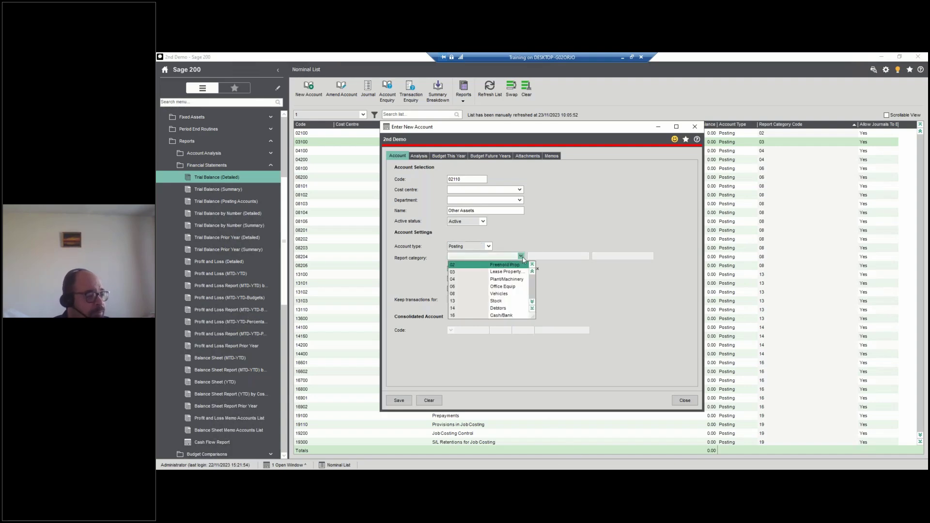
{"action": "left_click", "coordinate": [503, 272]}
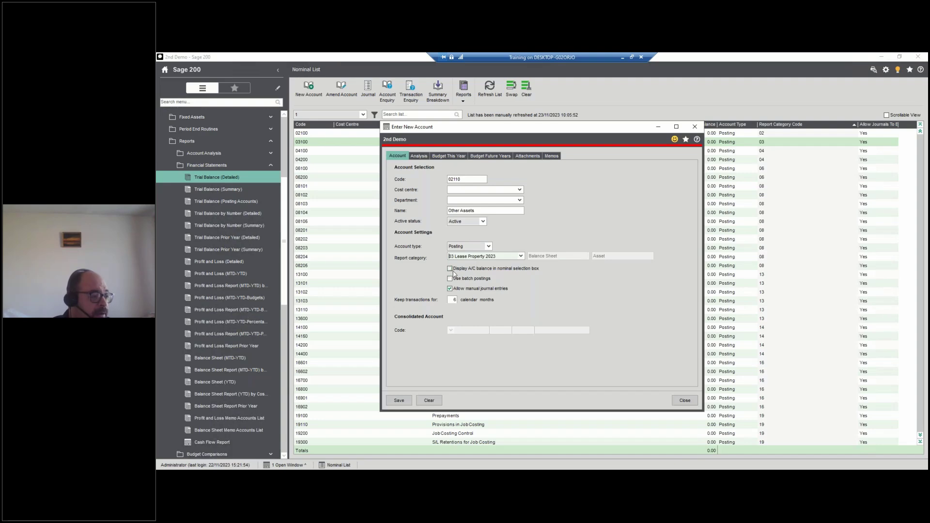
- Disallow manual journal entries on the new account and try its batch postings and A/C balance display options
{"action": "left_click", "coordinate": [466, 292]}
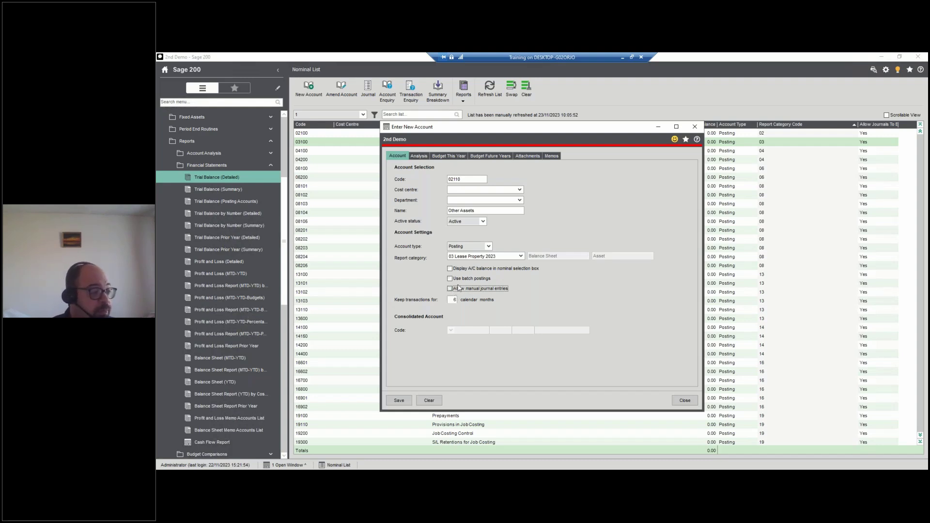
{"action": "left_click", "coordinate": [480, 281]}
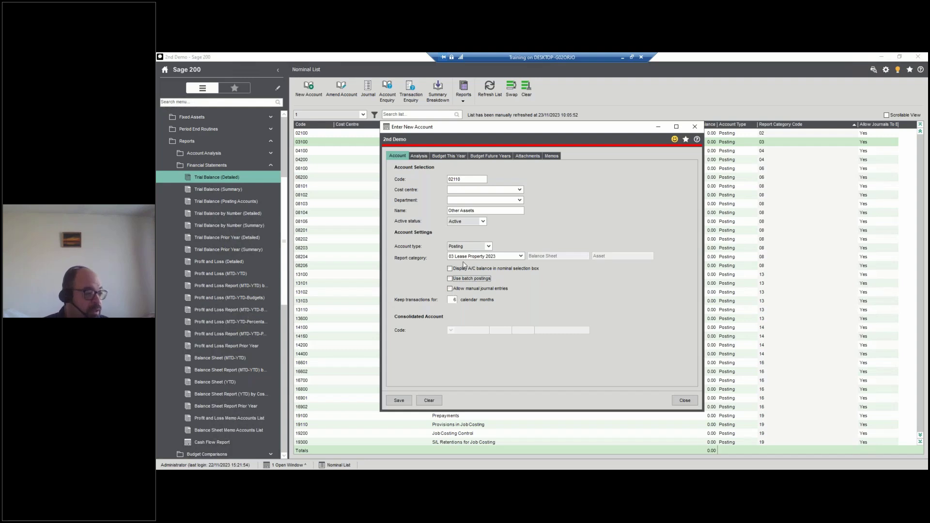
{"action": "left_click", "coordinate": [464, 270]}
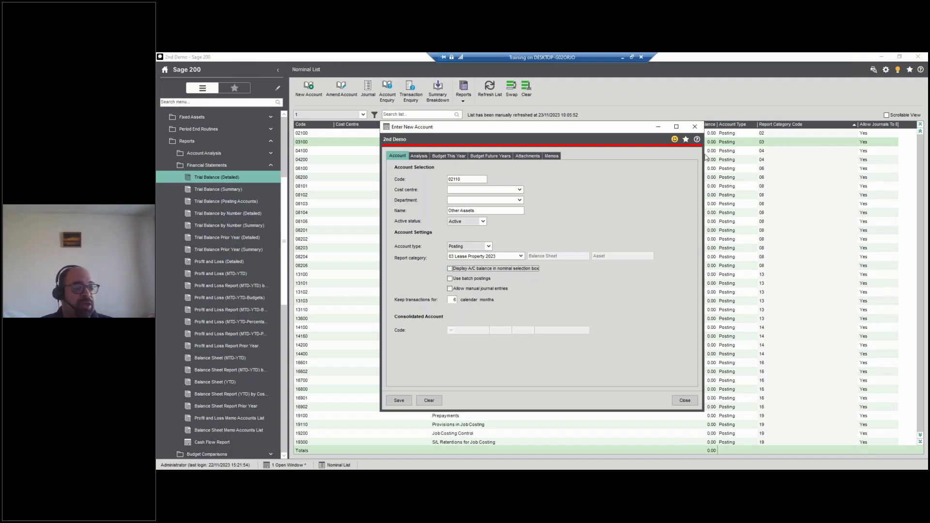
- Close the new Other Assets account without saving it
{"action": "left_click_drag", "start_coordinate": [549, 132], "coordinate": [483, 131]}
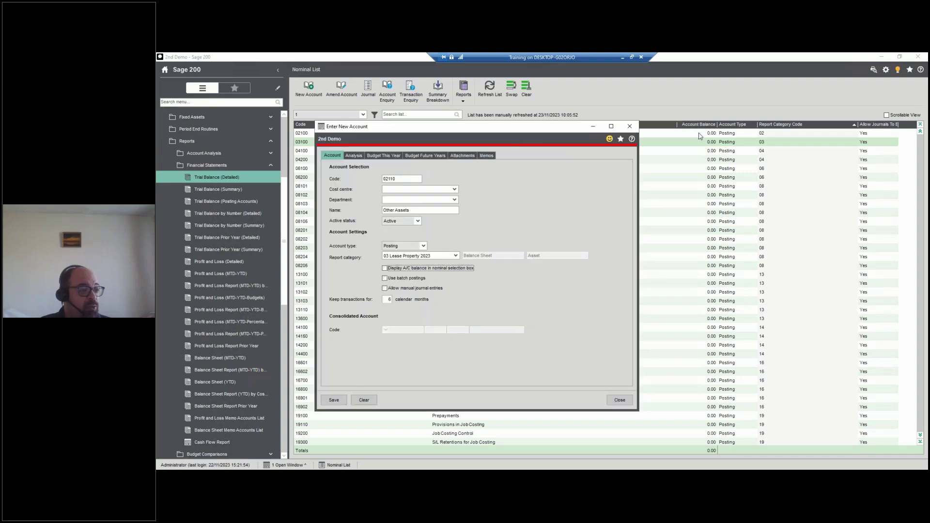
{"action": "left_click", "coordinate": [616, 400]}
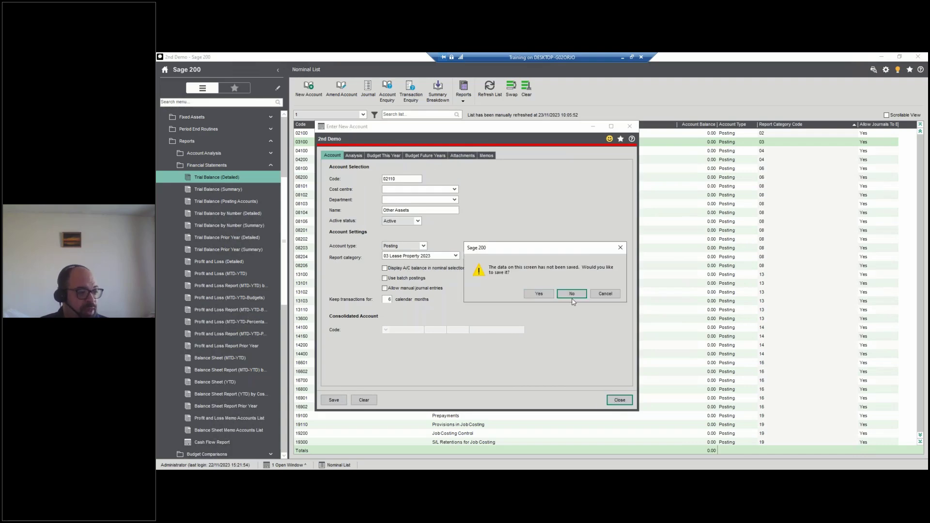
{"action": "left_click", "coordinate": [580, 294]}
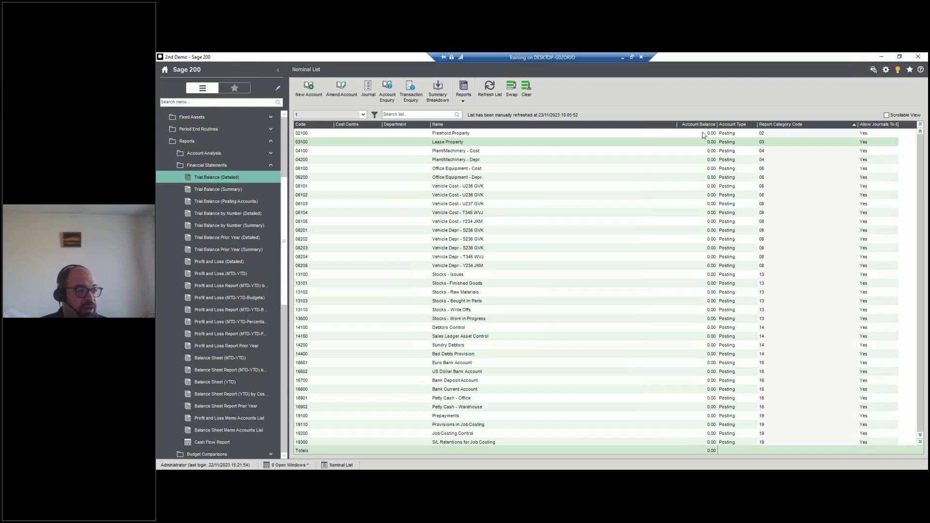
- Enable the A/C balance display in the nominal selection box for account 02100 Freehold Property, save it and refresh the nominal list
{"action": "left_click", "coordinate": [711, 134]}
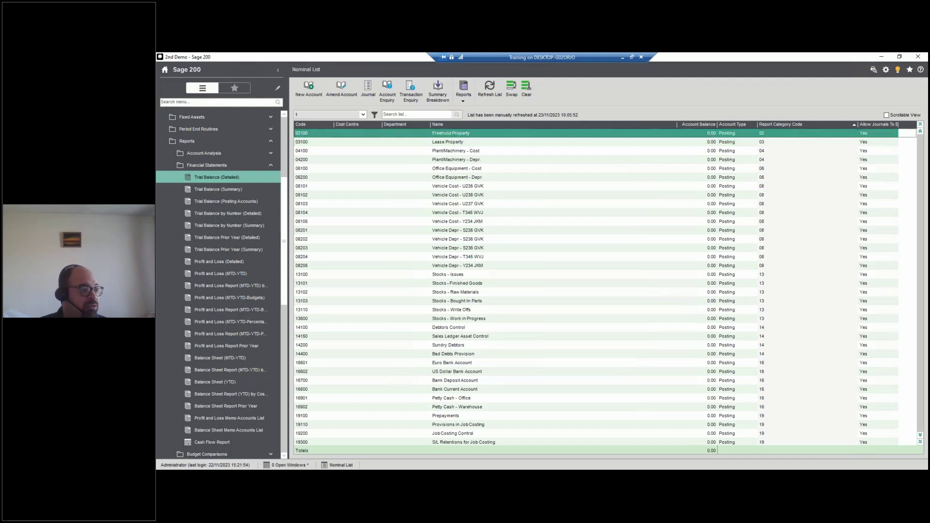
{"action": "left_click", "coordinate": [341, 89]}
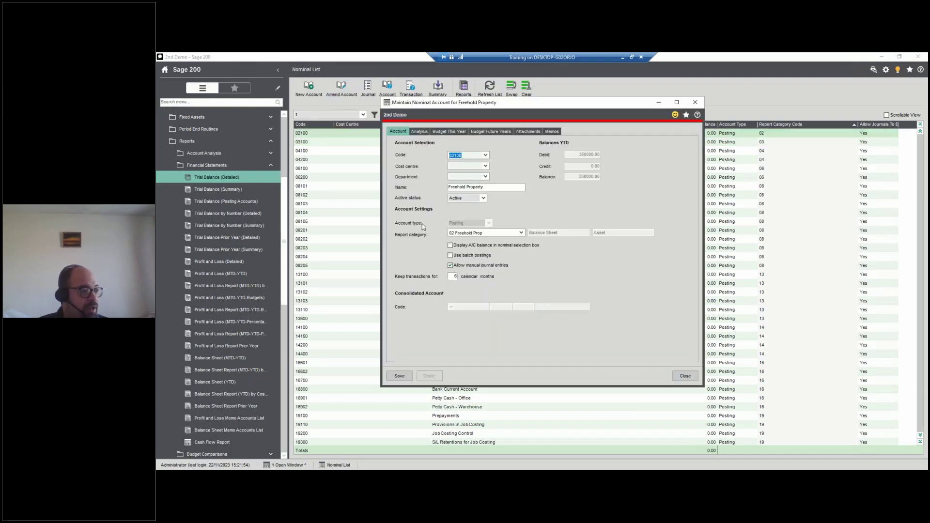
{"action": "left_click", "coordinate": [399, 376]}
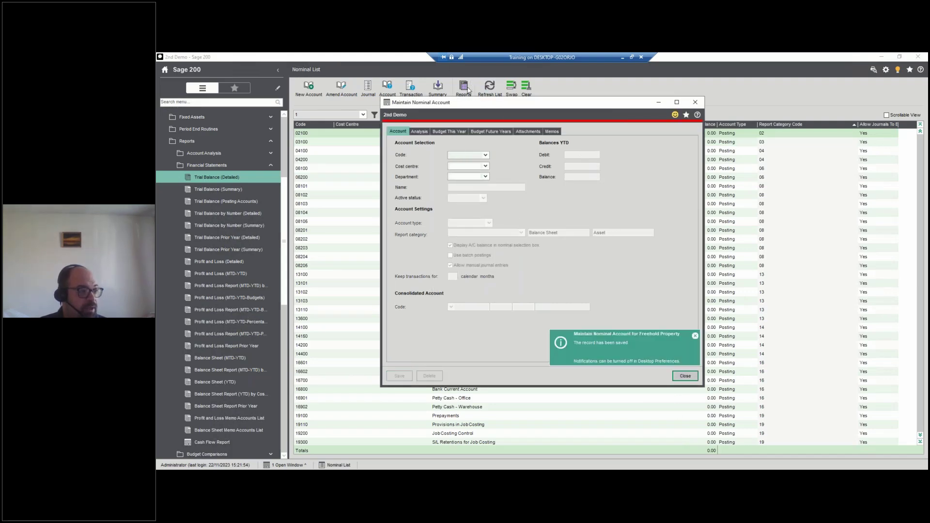
{"action": "left_click", "coordinate": [695, 102]}
{"action": "left_click", "coordinate": [490, 86]}
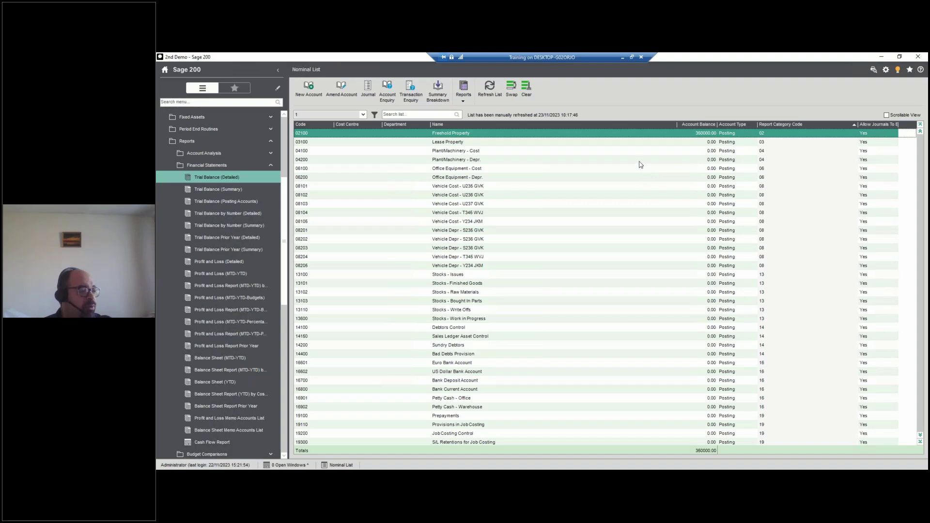
- Start a single journal entry titled 2 for the US Dollar Bank Account, keeping the default journal date
{"action": "left_click", "coordinate": [686, 321]}
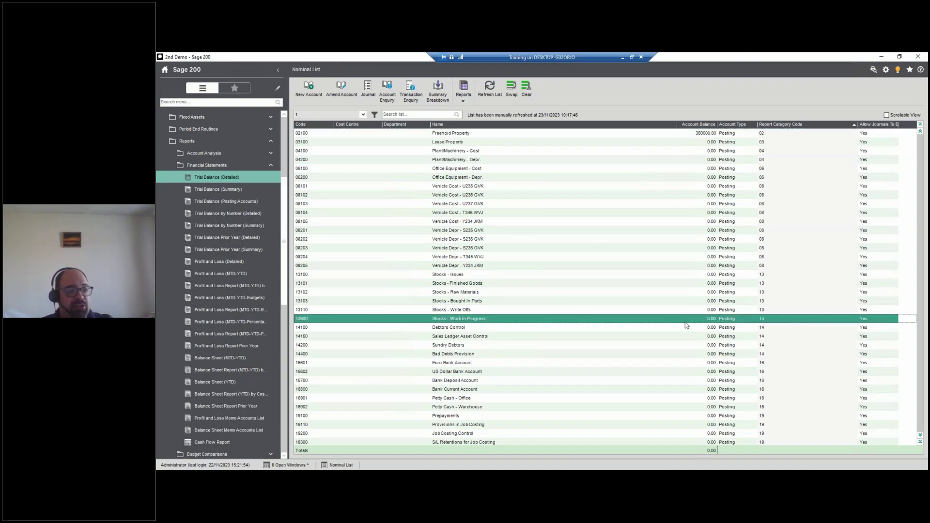
{"action": "left_click", "coordinate": [693, 356]}
{"action": "left_click", "coordinate": [701, 374]}
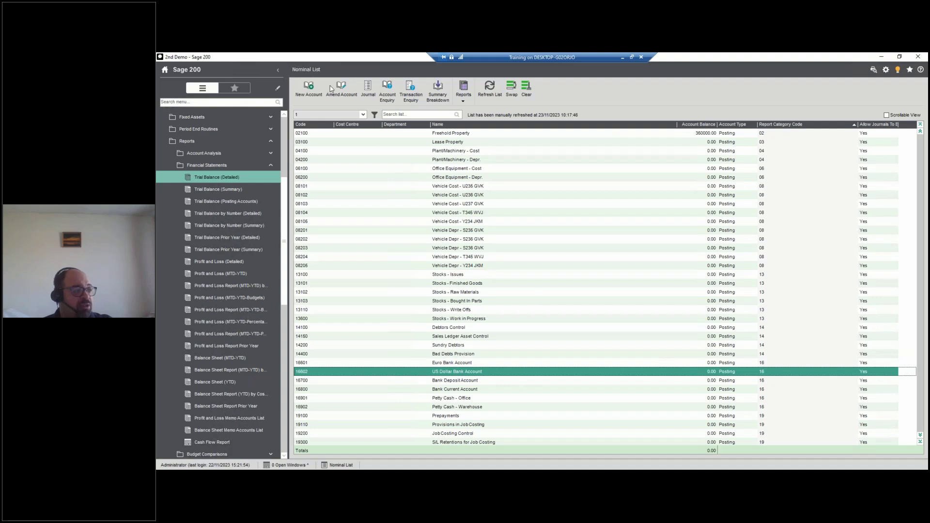
{"action": "left_click", "coordinate": [371, 97]}
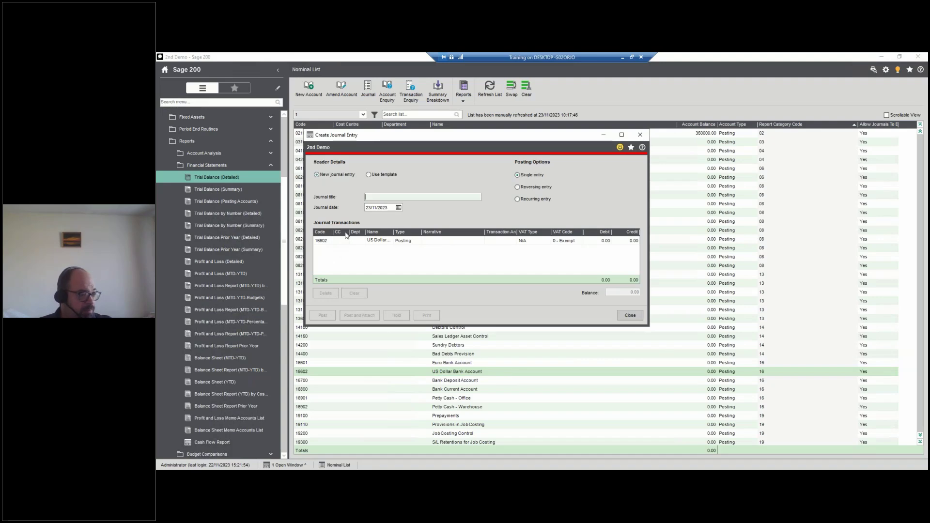
{"action": "type", "text": "2"}
{"action": "key", "text": "Tab"}
{"action": "key", "text": "Tab"}
{"action": "key", "text": "Tab"}
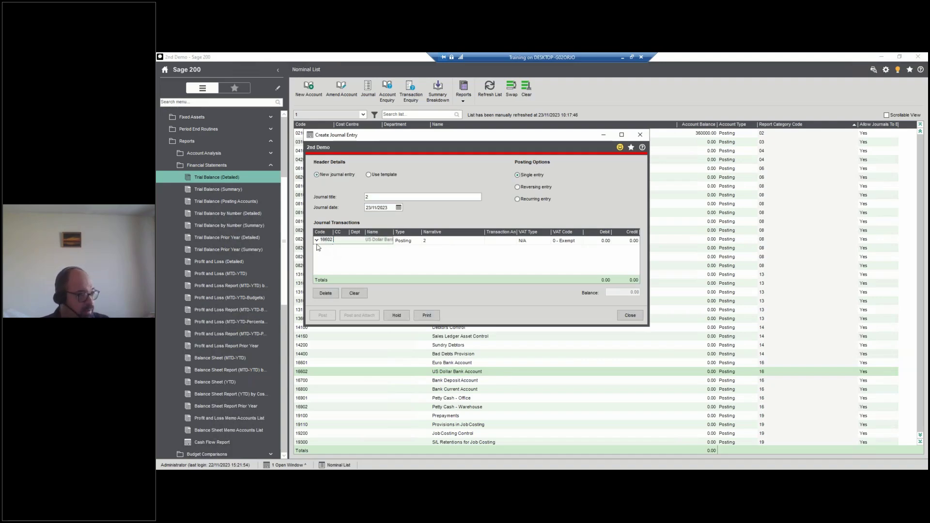
- Examine the account balances in the journal line's widened account selection list, and close the journal without saving
{"action": "left_click", "coordinate": [316, 239]}
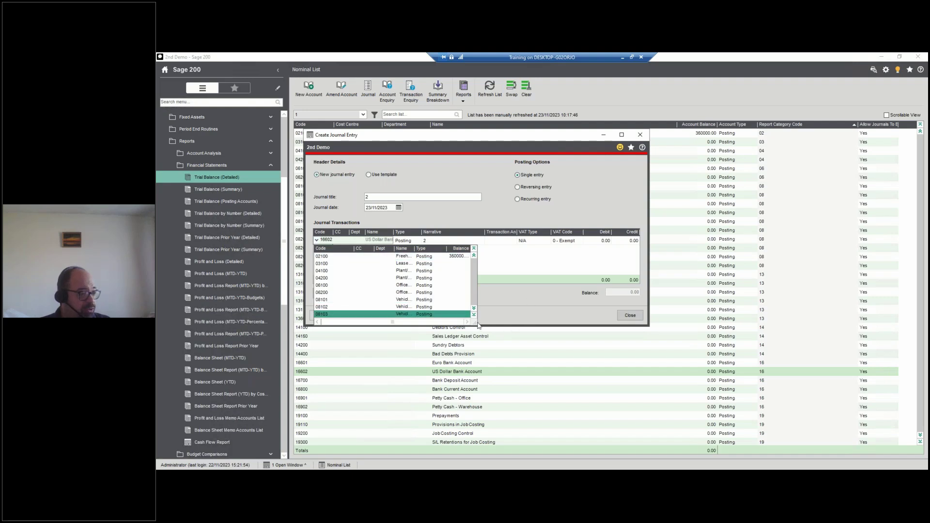
{"action": "left_click_drag", "start_coordinate": [478, 325], "coordinate": [512, 334]}
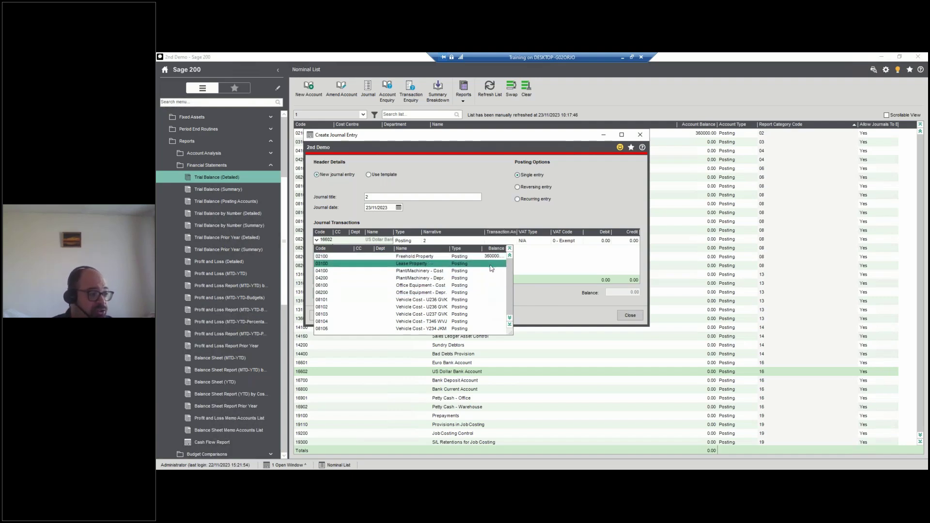
{"action": "left_click", "coordinate": [562, 311]}
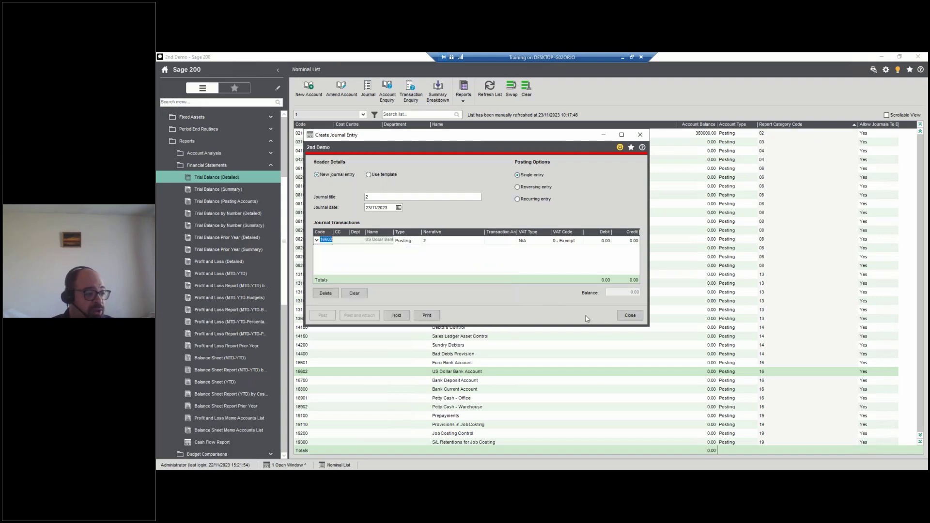
{"action": "left_click", "coordinate": [625, 317]}
{"action": "left_click", "coordinate": [572, 293]}
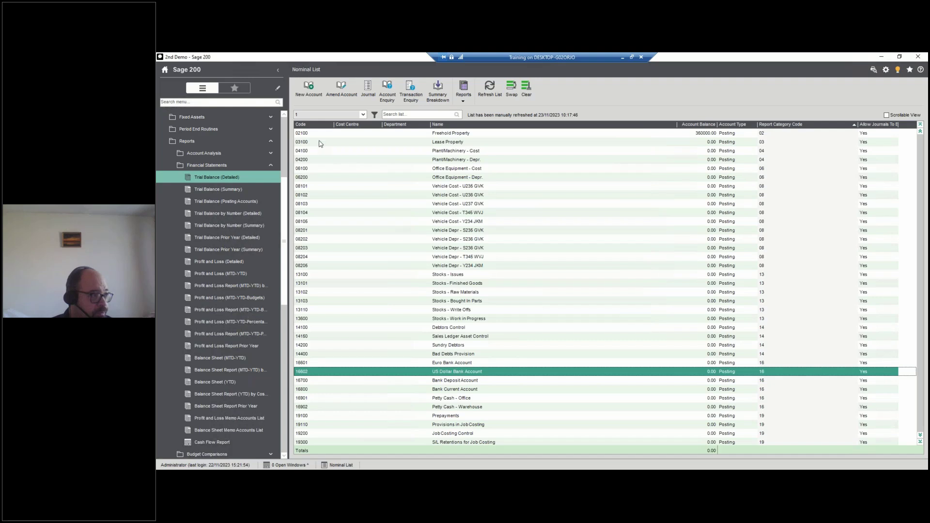
- Start another new nominal account and set its transactions to be kept for 12 calendar months
{"action": "left_click", "coordinate": [311, 86]}
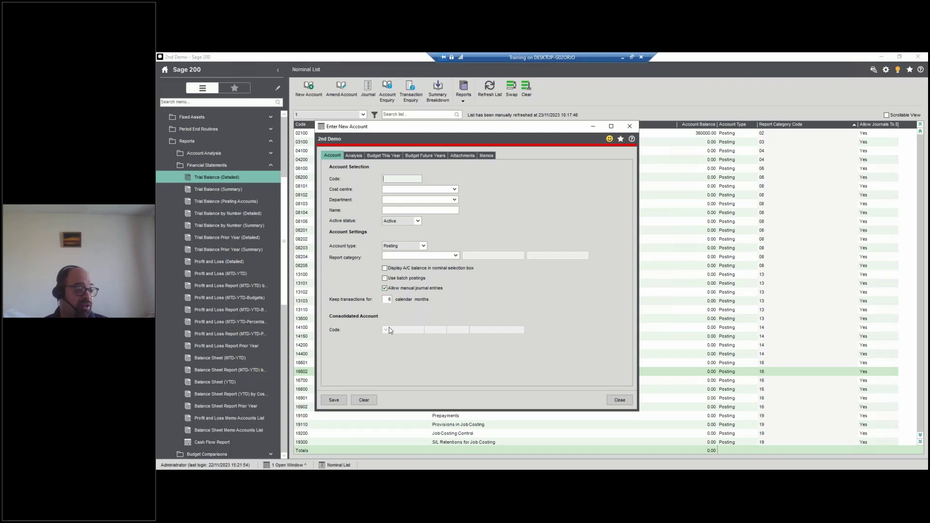
{"action": "left_click", "coordinate": [387, 299]}
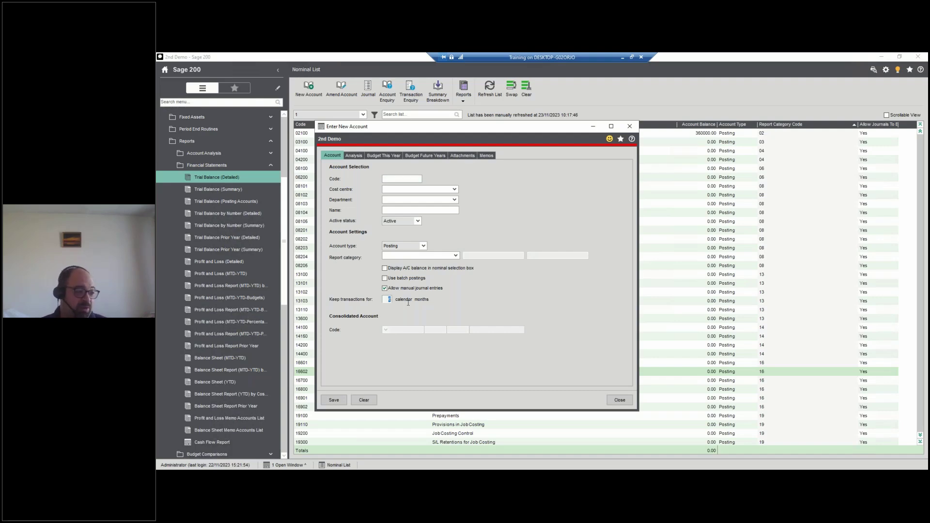
{"action": "type", "text": "12"}
{"action": "key", "text": "Tab"}
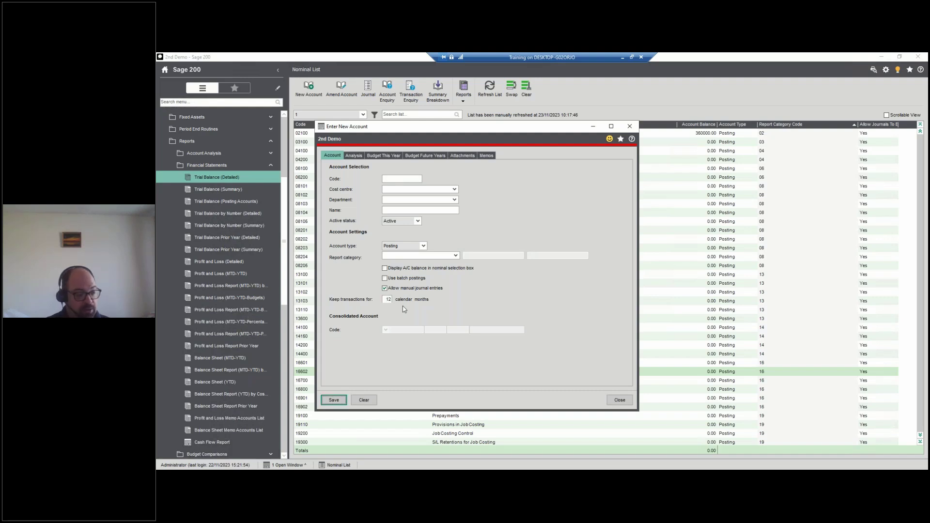